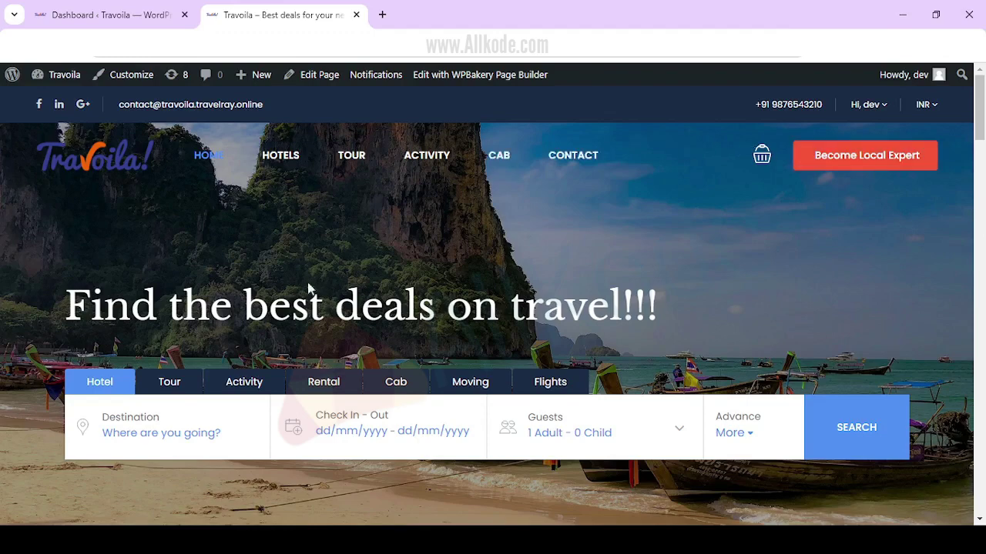
Preview the Tour, Activity, Rental, Cab, Moving and Flights search forms
scroll(306, 291, "down", 2)
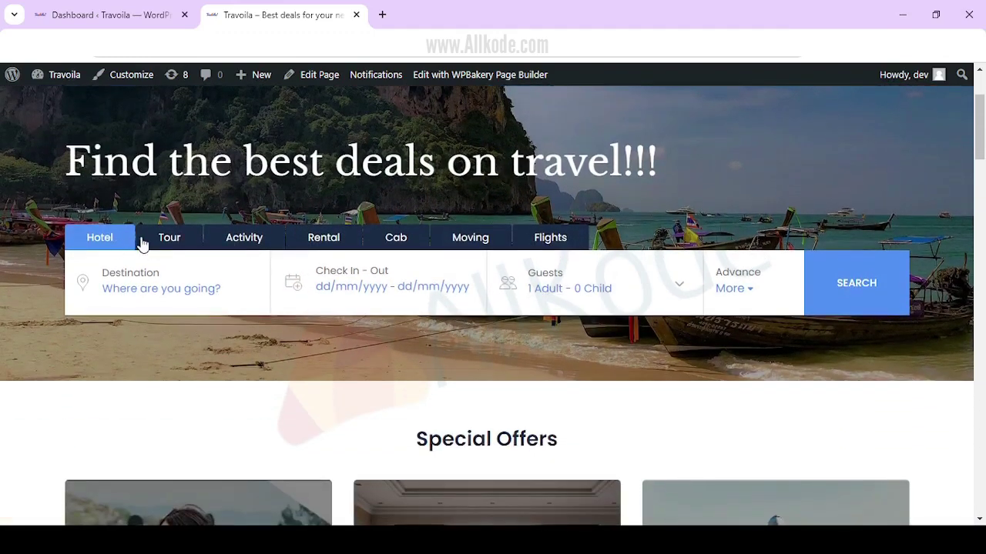
left_click(177, 245)
left_click(231, 248)
left_click(330, 242)
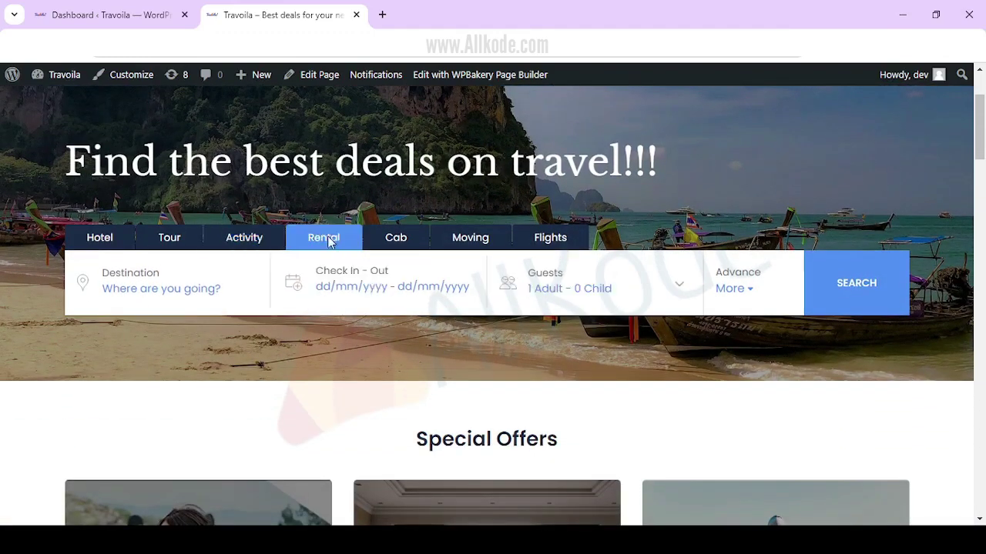
left_click(409, 248)
left_click(462, 245)
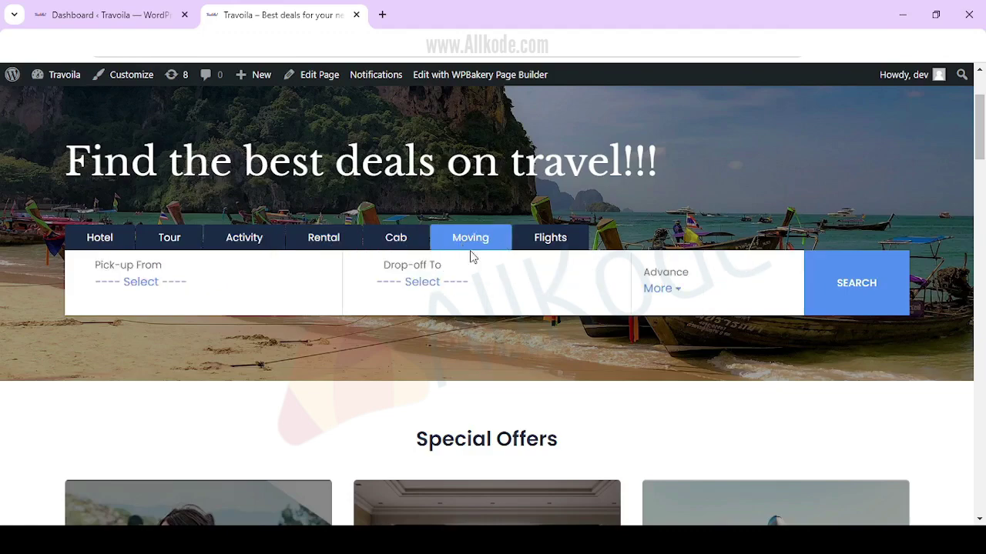
left_click(533, 247)
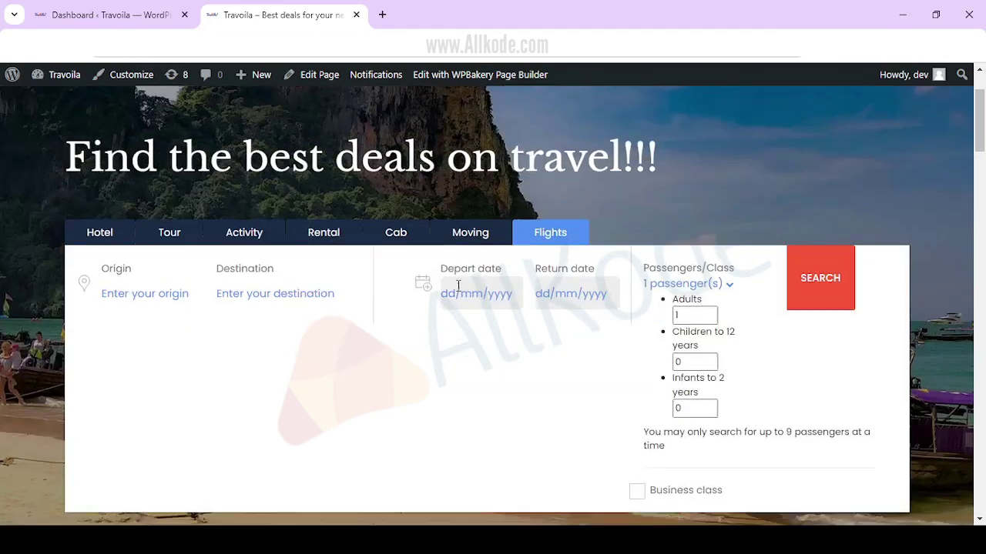
scroll(457, 291, "down", 2)
scroll(455, 288, "up", 3)
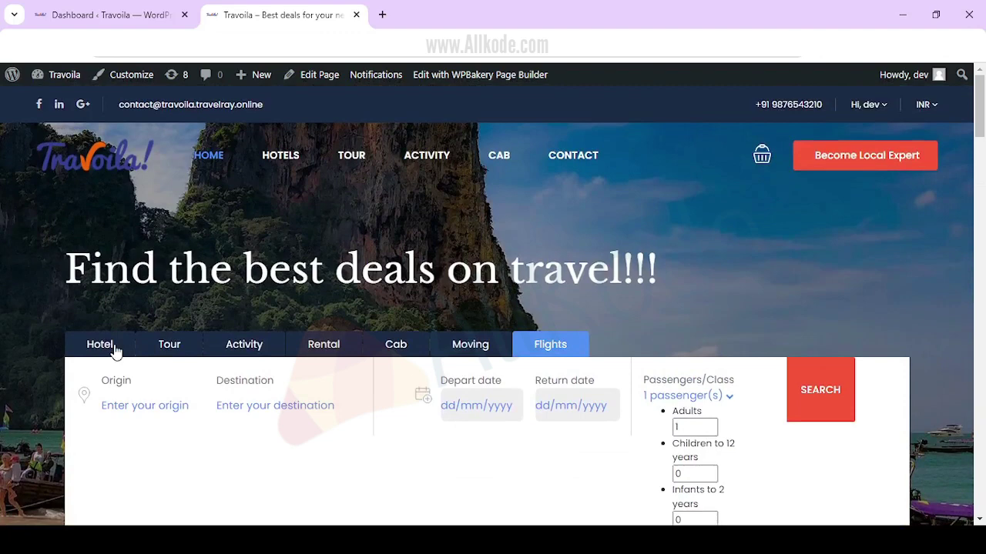
Back on Hotel search, set the stay to 14/12/2023 – 15/12/2023 and check the Advance More filters
left_click(116, 346)
scroll(416, 371, "down", 1)
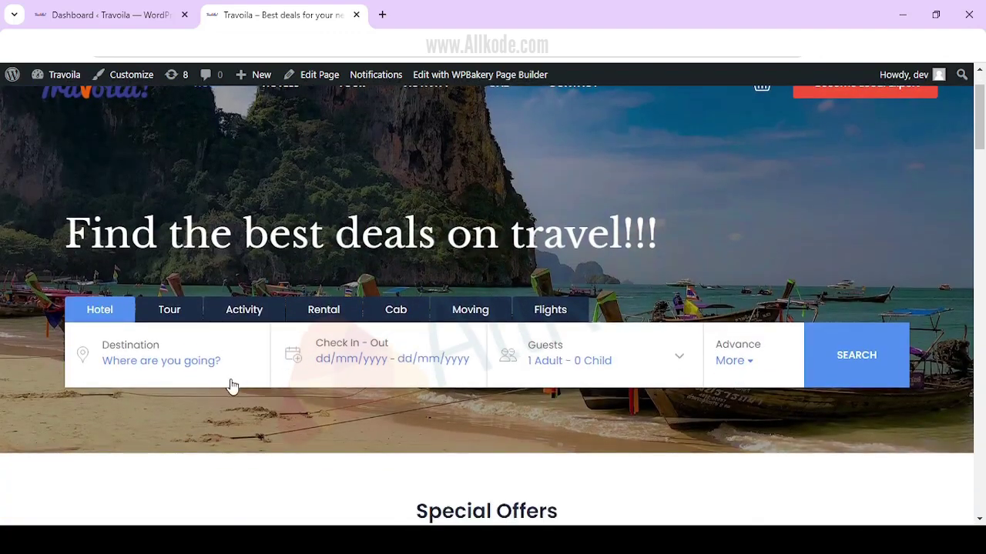
left_click_drag(228, 380, 89, 348)
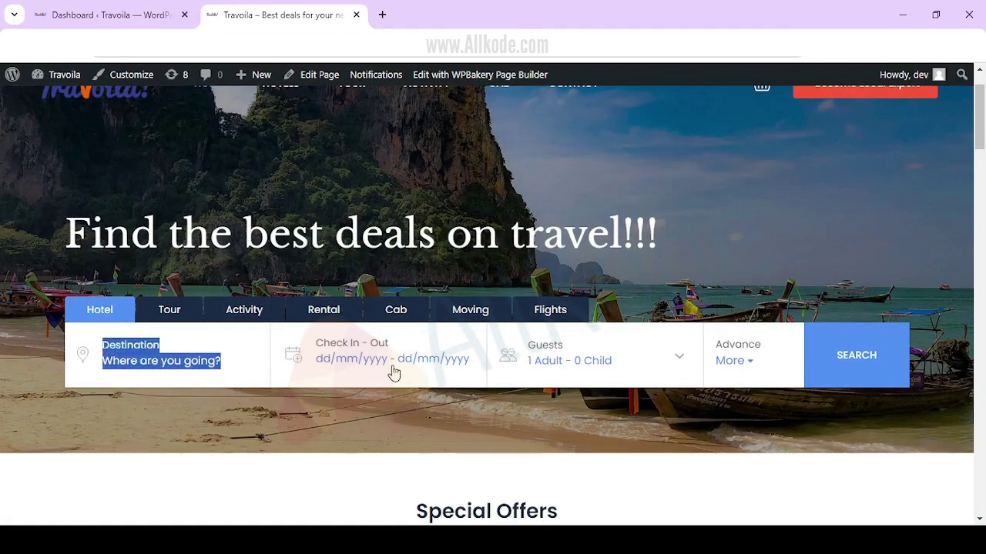
left_click_drag(394, 369, 315, 340)
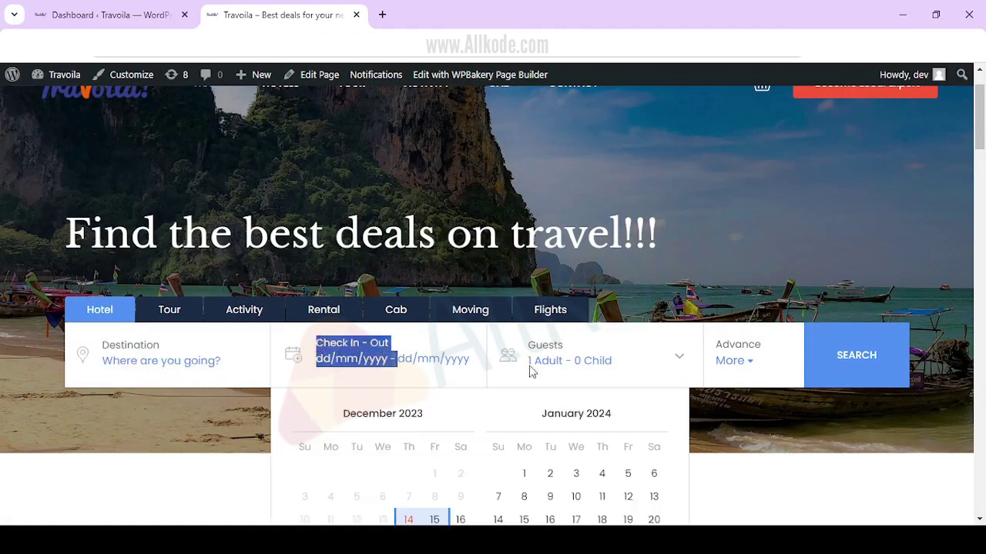
left_click(744, 365)
scroll(744, 370, "down", 2)
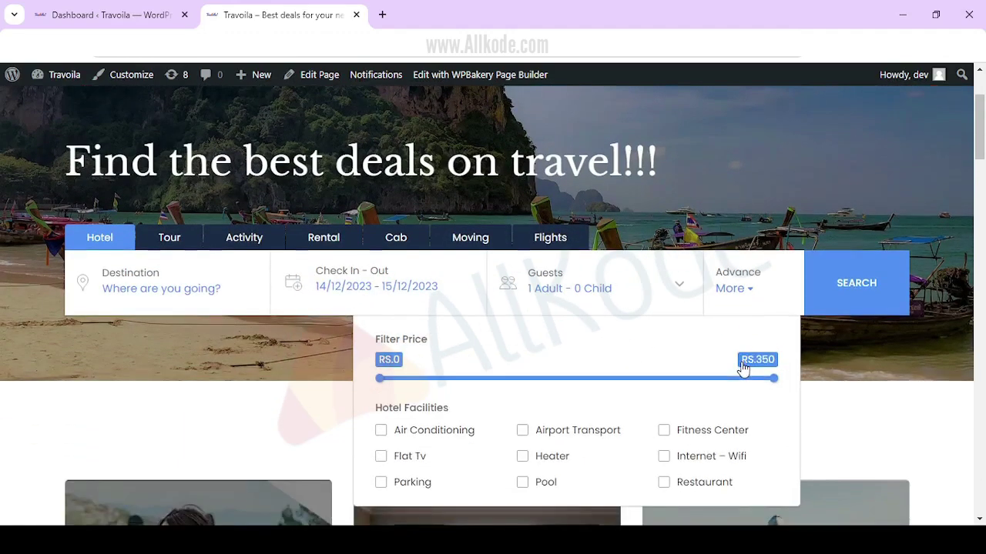
left_click(262, 365)
scroll(262, 365, "down", 7)
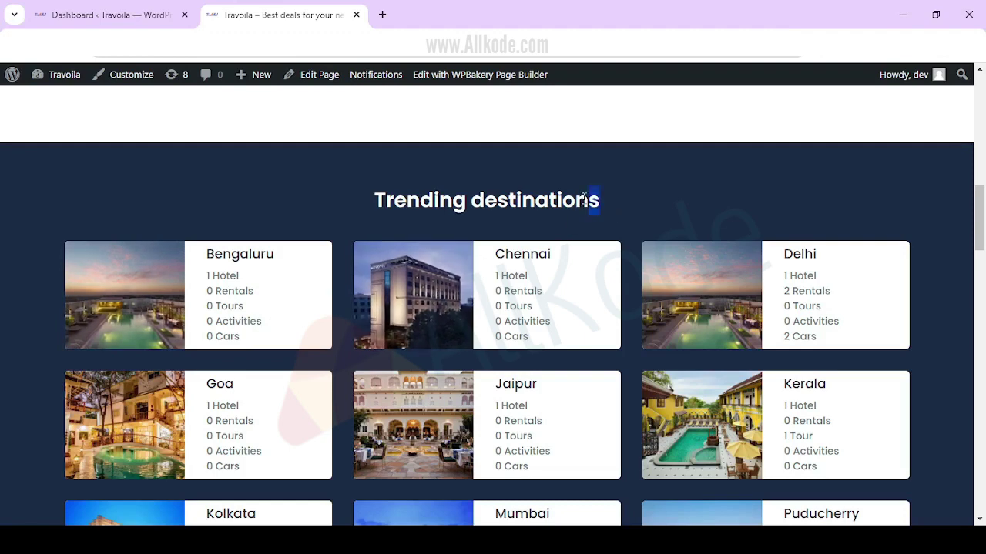
left_click_drag(585, 199, 374, 194)
scroll(484, 296, "down", 3)
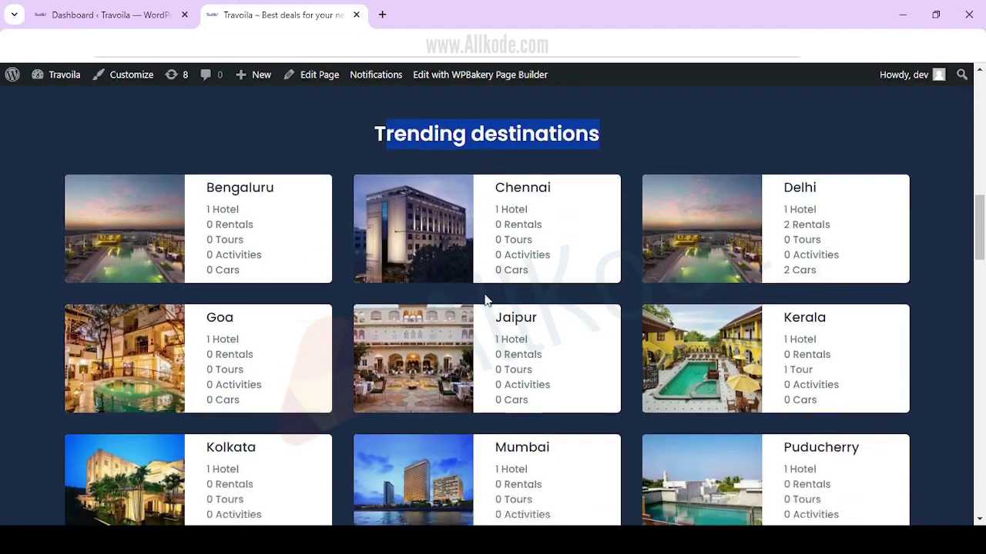
scroll(483, 293, "up", 3)
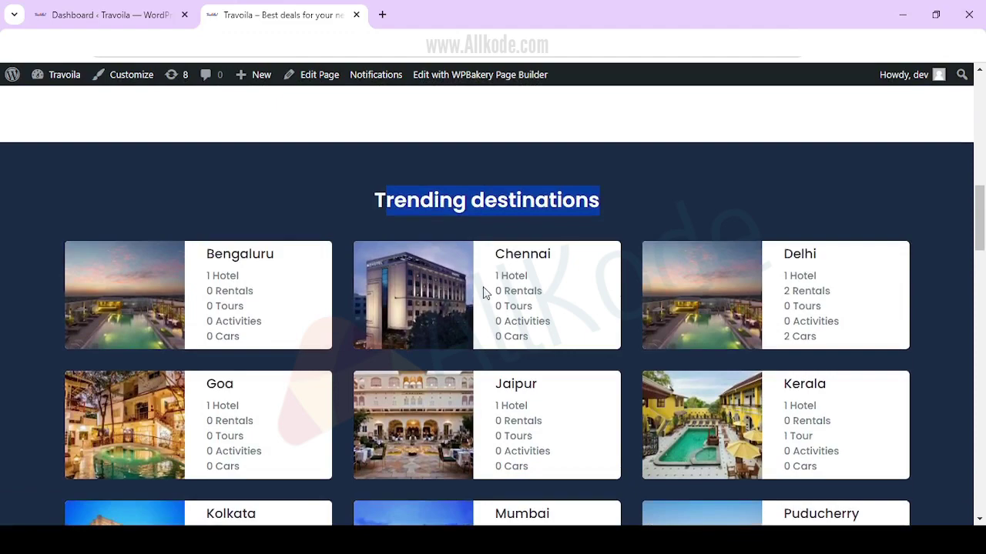
scroll(480, 293, "down", 4)
scroll(476, 288, "up", 3)
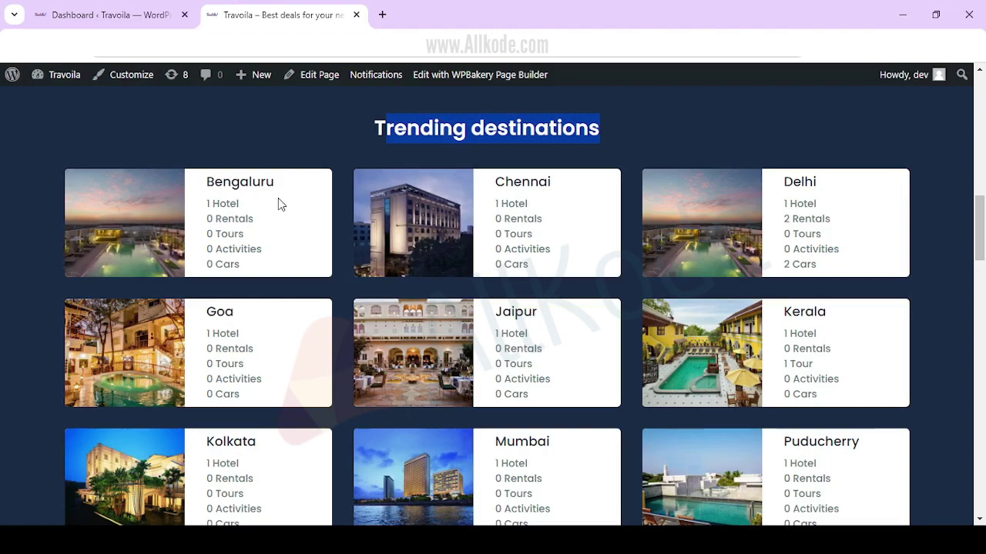
scroll(488, 297, "down", 6)
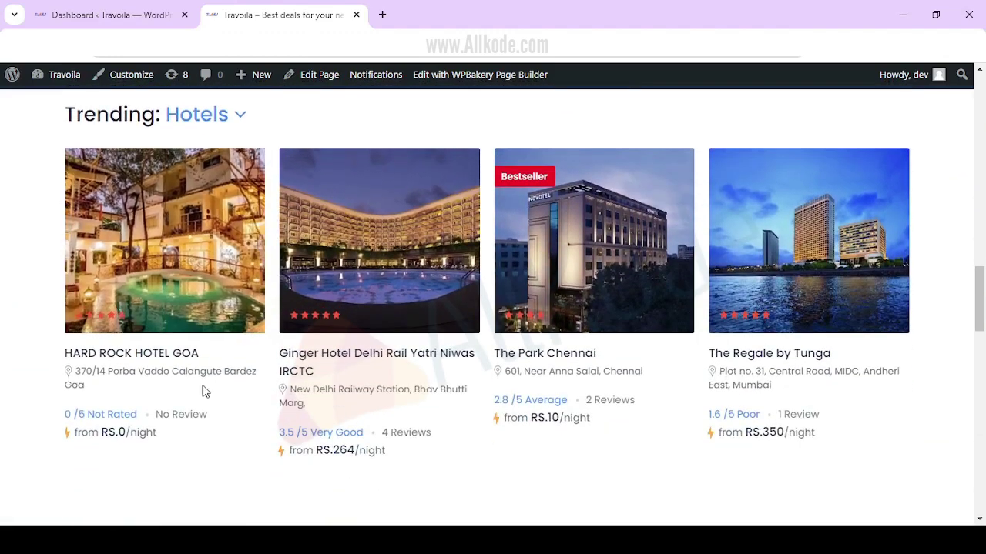
scroll(347, 430, "down", 5)
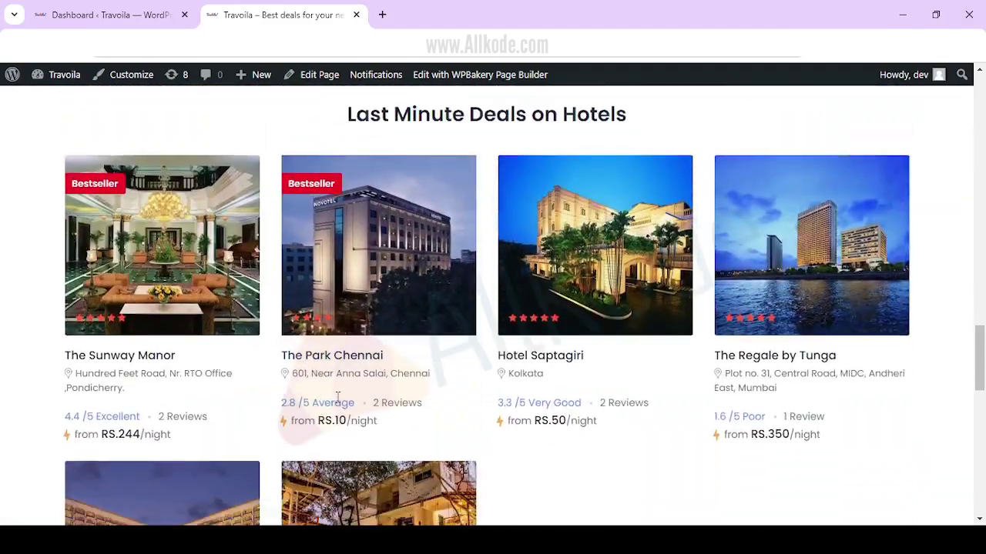
left_click_drag(643, 187, 346, 171)
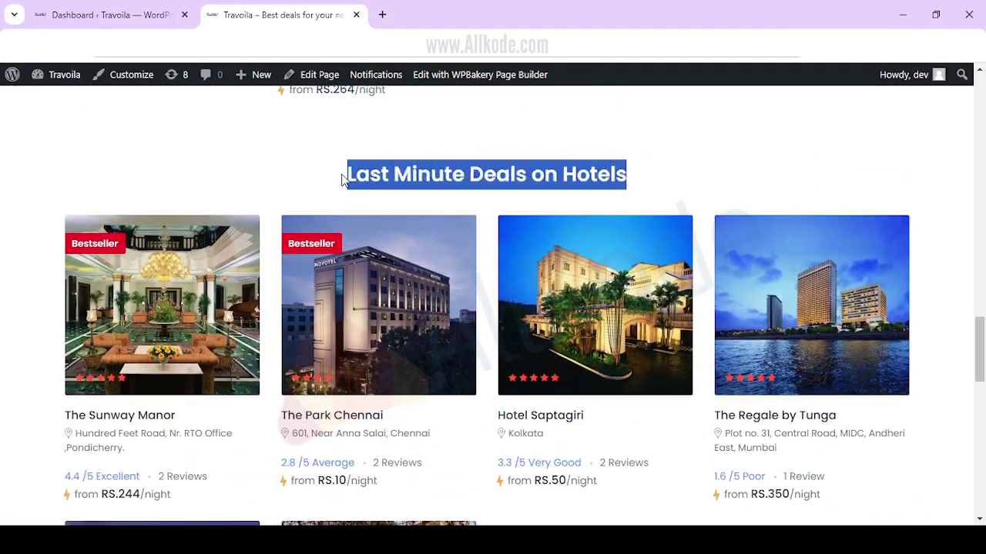
scroll(284, 342, "down", 5)
scroll(296, 308, "down", 7)
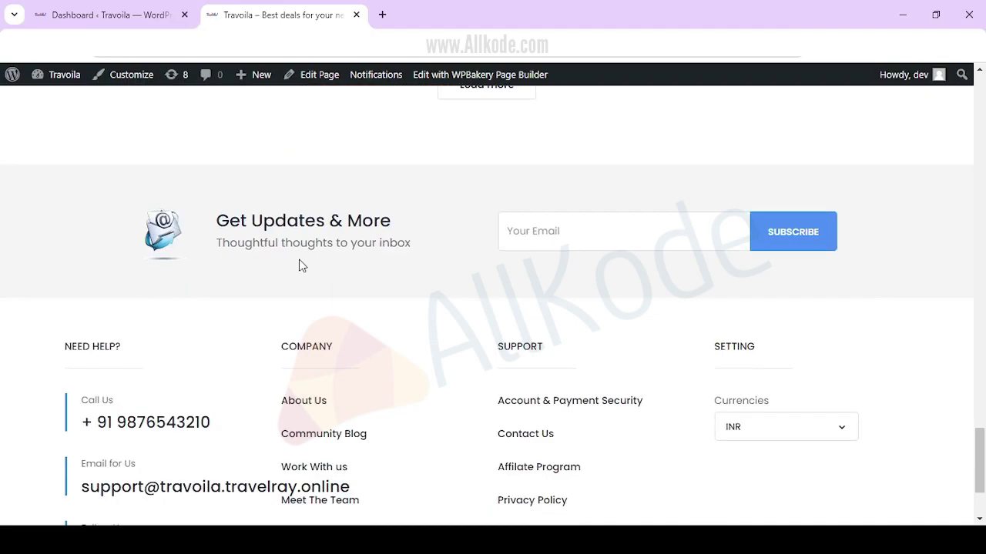
scroll(304, 266, "up", 4)
scroll(307, 260, "up", 15)
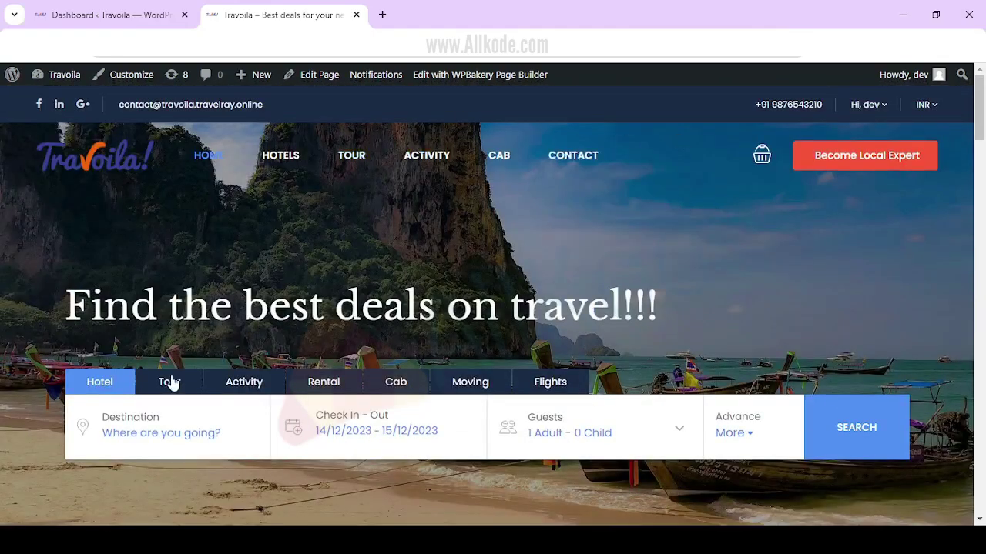
Open HOTELS and browse the six hotel cards and the Filter By panel
left_click(278, 157)
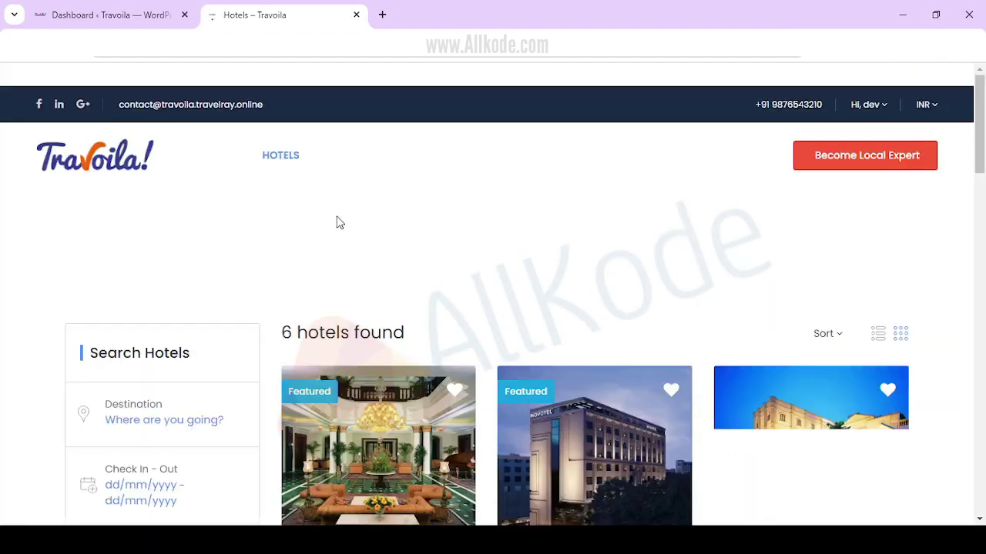
scroll(339, 223, "down", 3)
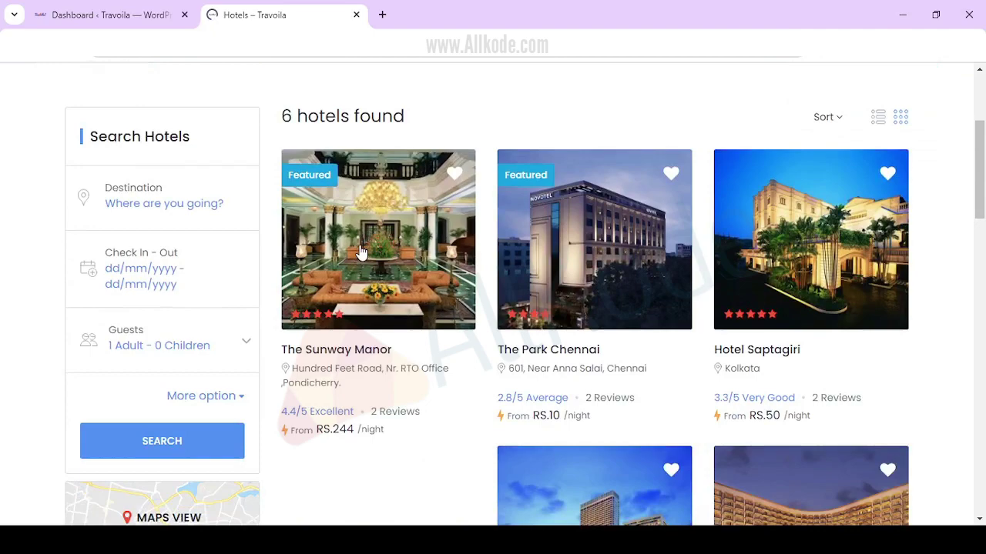
scroll(155, 319, "down", 3)
scroll(156, 318, "down", 5)
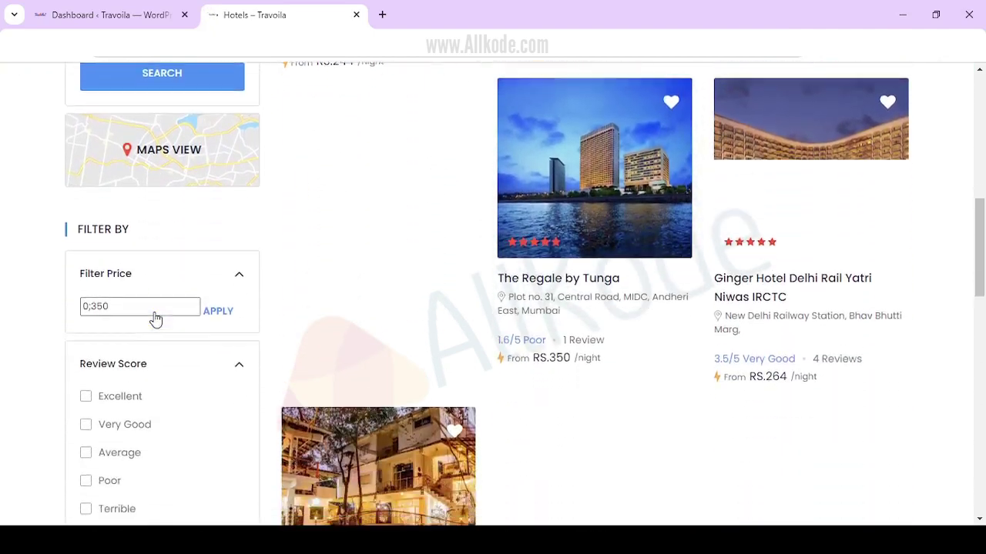
scroll(155, 318, "down", 3)
scroll(155, 318, "up", 5)
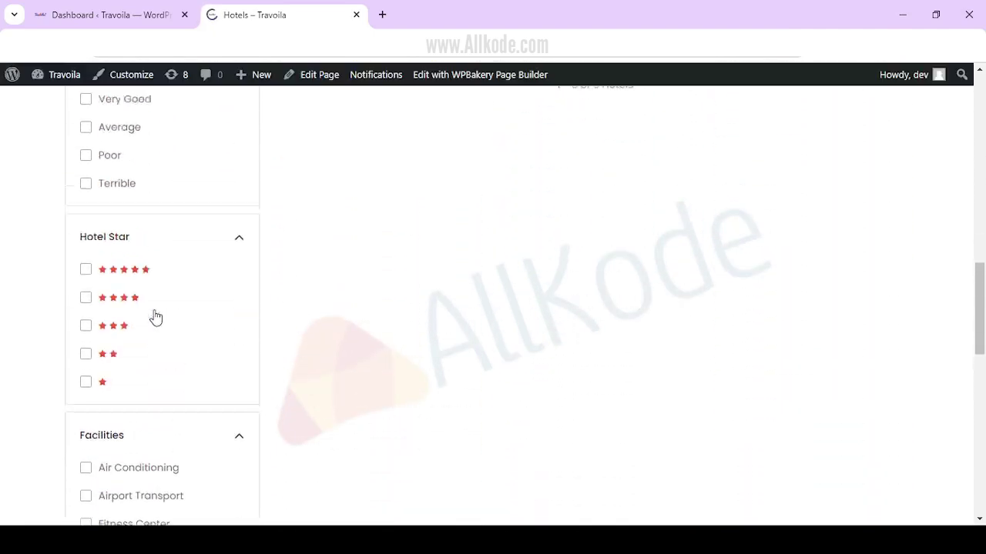
scroll(158, 316, "down", 3)
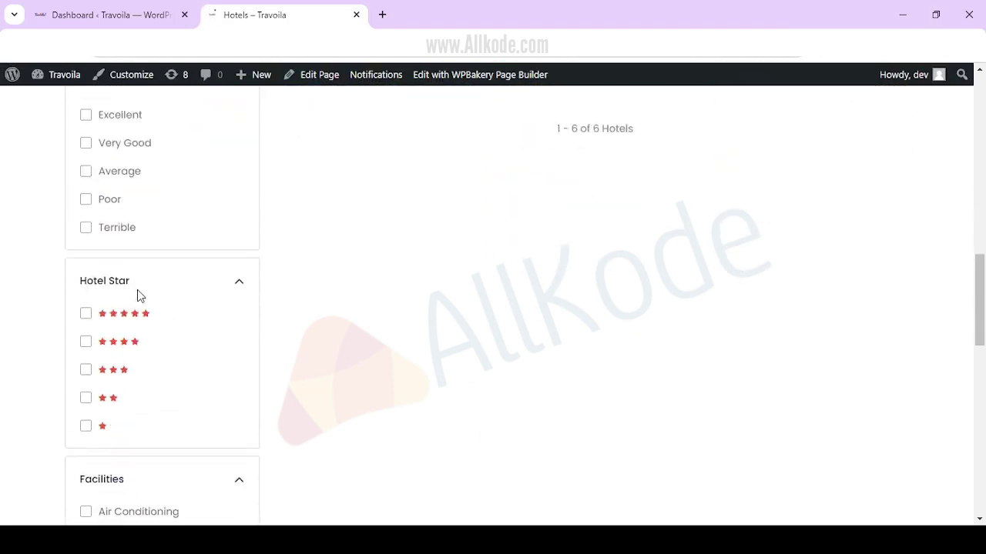
scroll(137, 291, "down", 3)
scroll(137, 285, "down", 3)
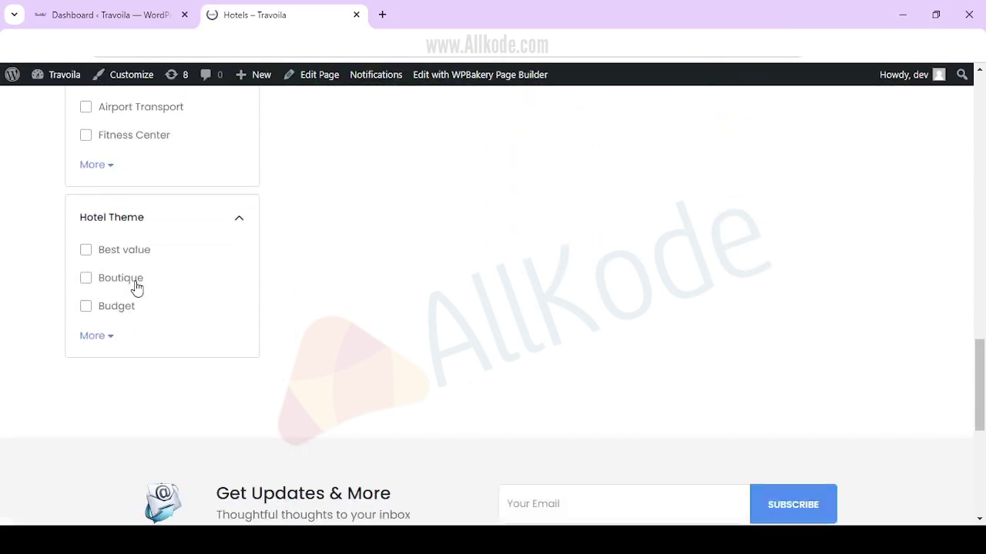
scroll(451, 343, "up", 8)
scroll(449, 338, "up", 3)
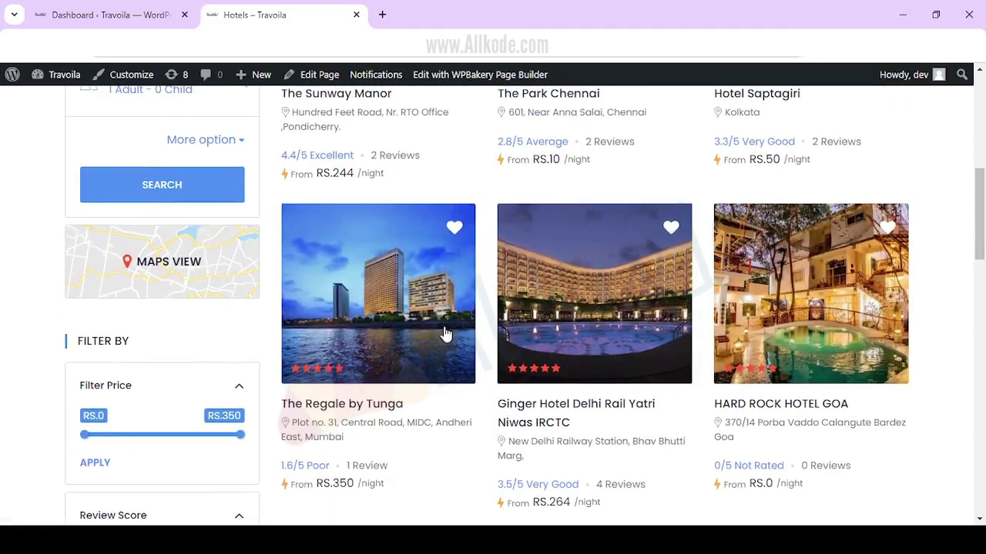
scroll(409, 323, "up", 3)
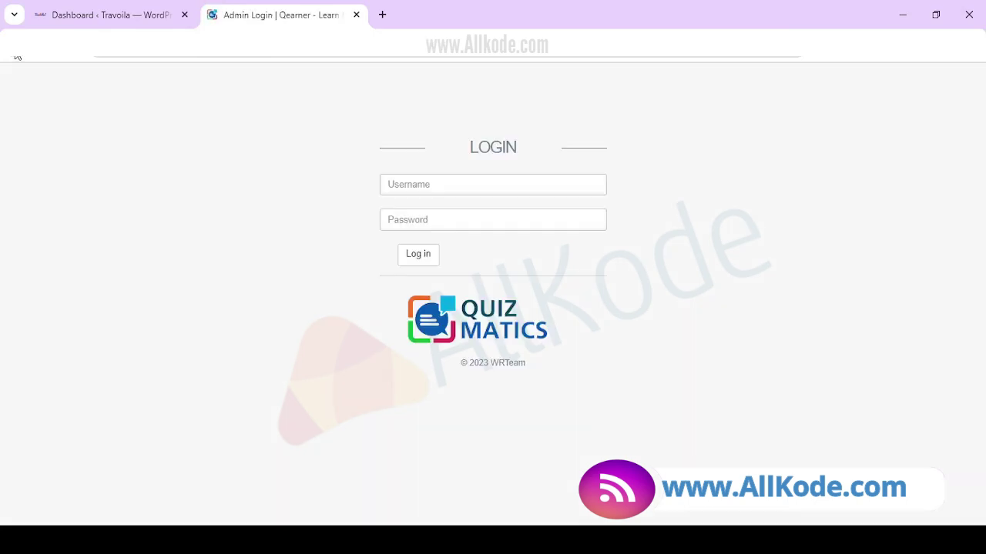
Switch to the 'Dashboard ‹ Travoila' browser tab
left_click(98, 14)
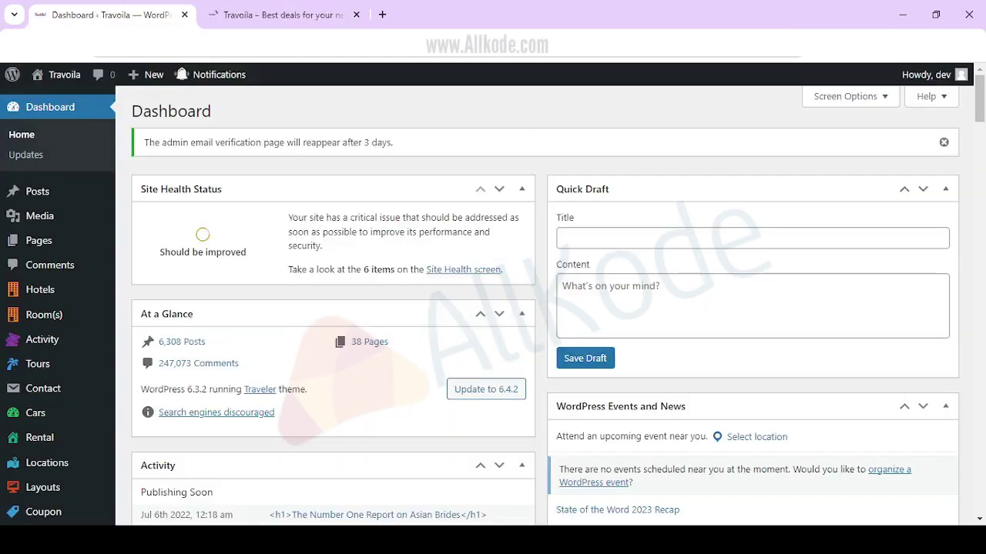
Open Hotels > All Hotels to list the 6 published hotels
mouse_move(35, 289)
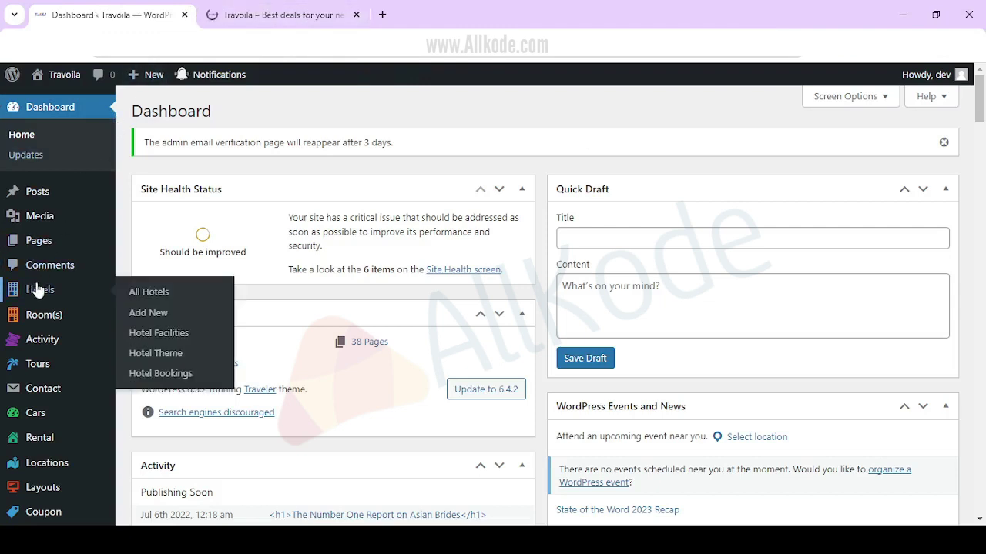
left_click(152, 296)
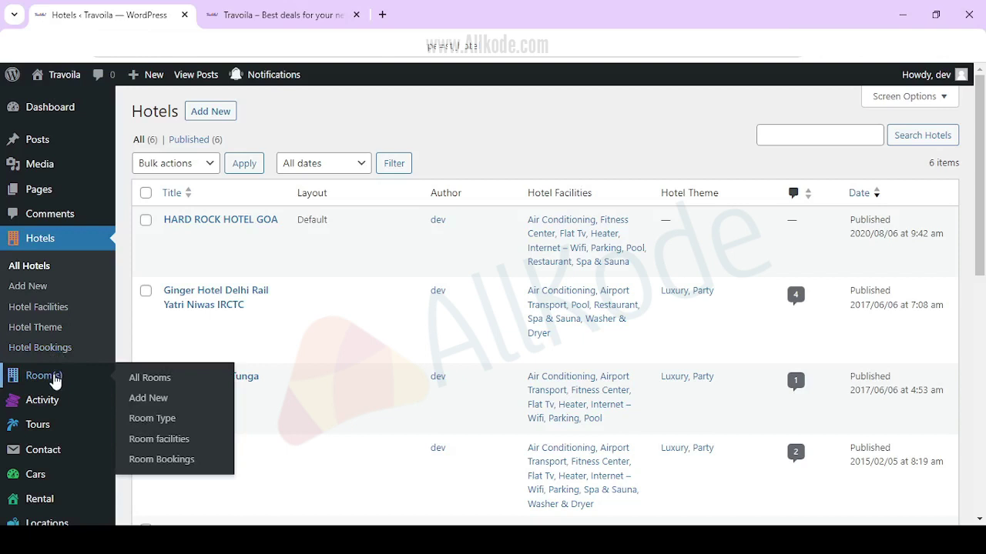
Open All Rooms, highlight the first room's hotel and 100-room count, then open it for editing
left_click(54, 377)
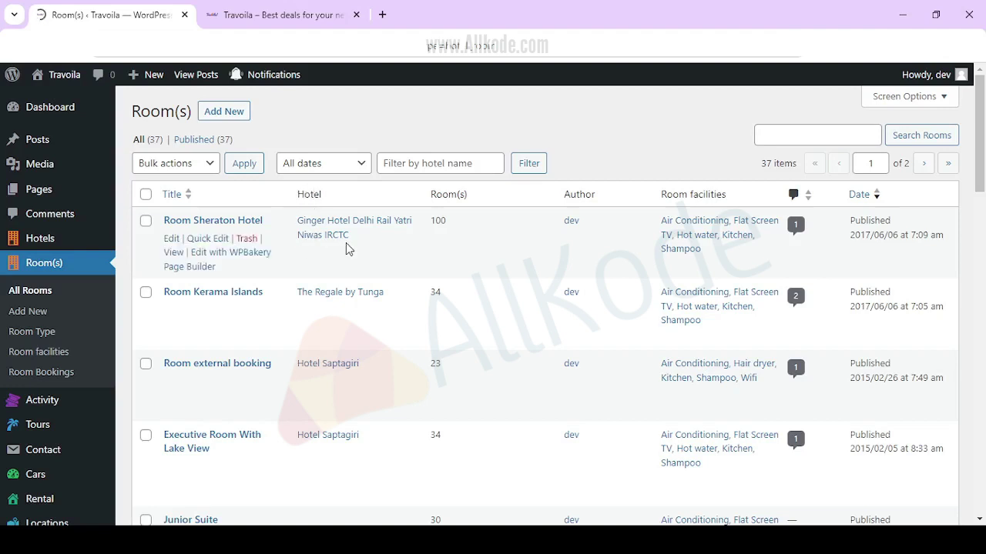
left_click_drag(349, 236, 299, 225)
left_click_drag(455, 238, 435, 224)
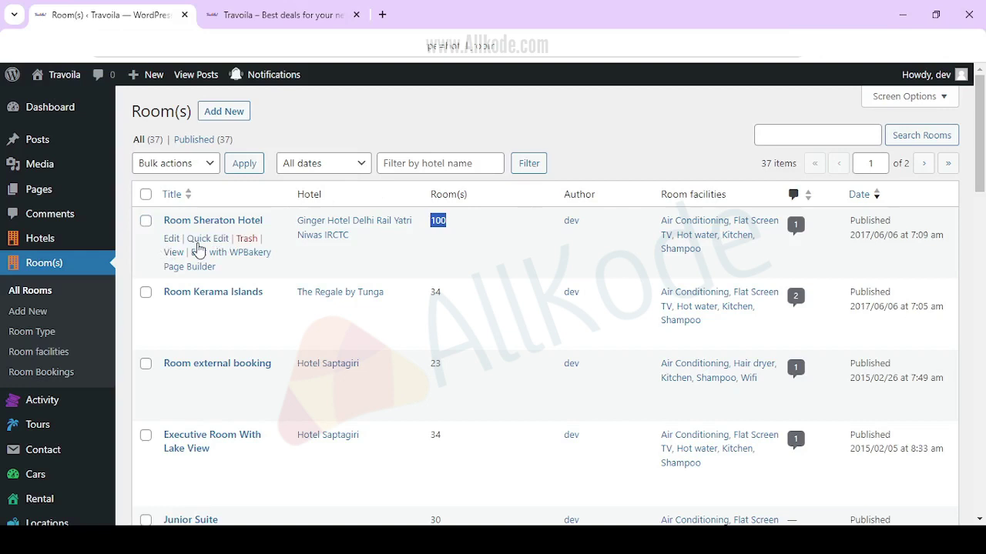
left_click(171, 239)
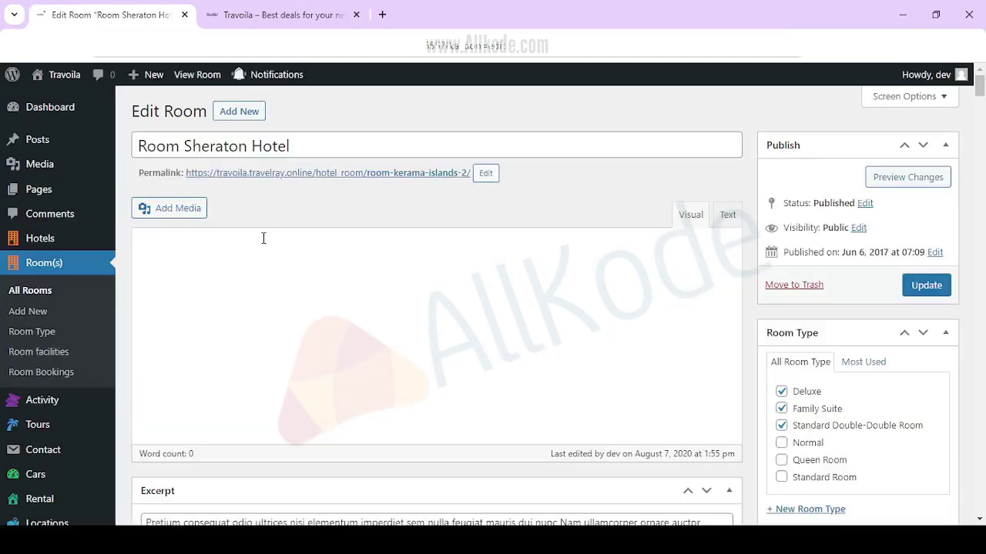
Scroll through Room Sheraton Hotel's description, room types, facilities and comments, then back to the top
scroll(407, 262, "down", 5)
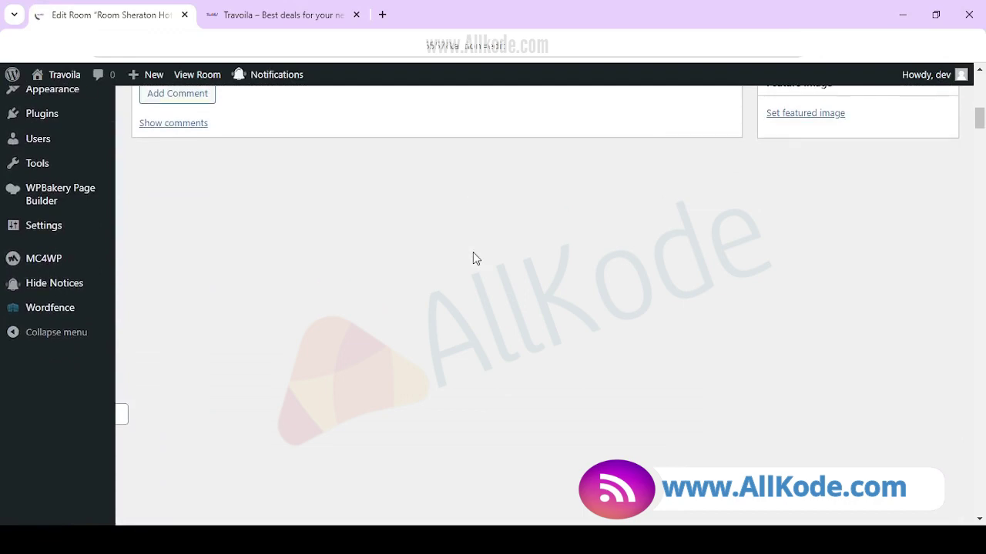
scroll(473, 254, "up", 10)
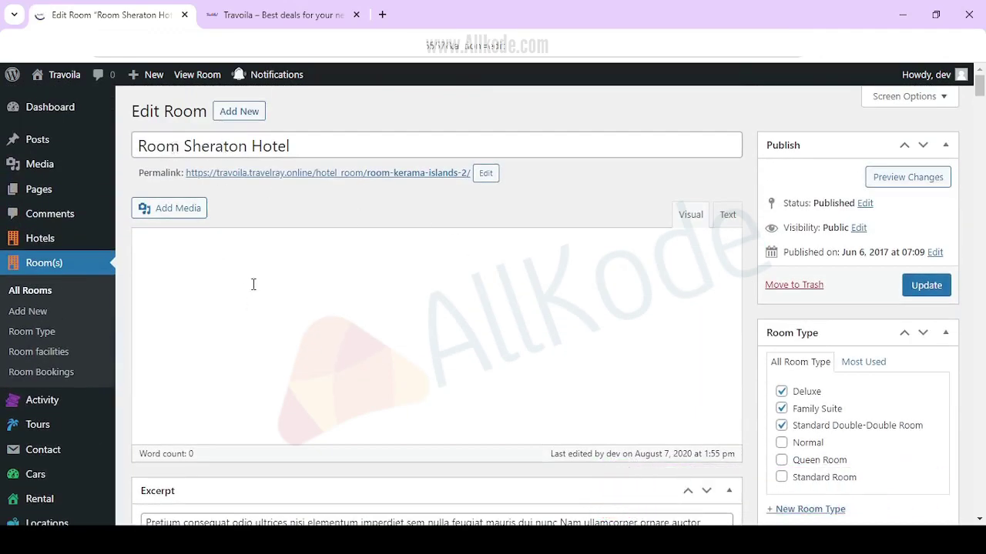
scroll(801, 354, "down", 3)
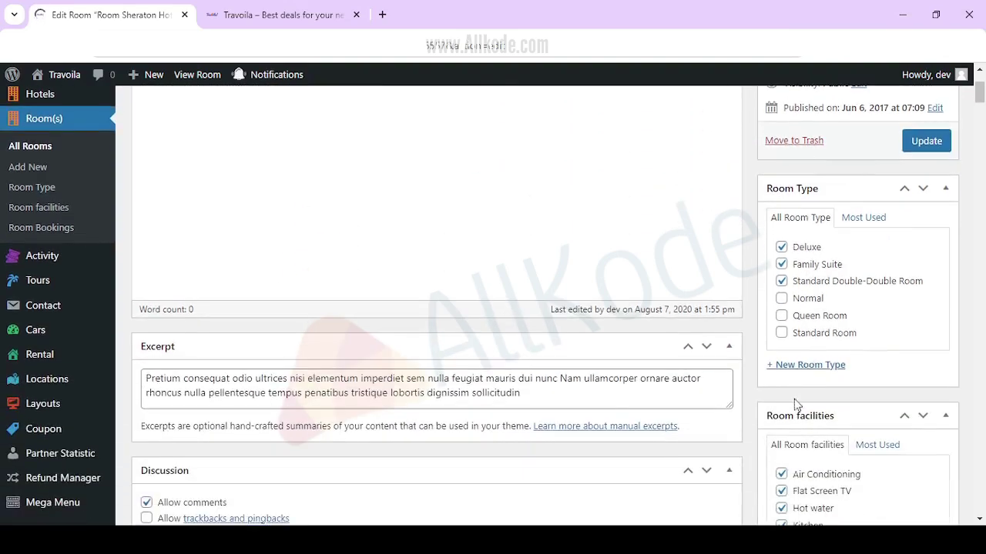
scroll(805, 430, "down", 3)
scroll(805, 431, "up", 6)
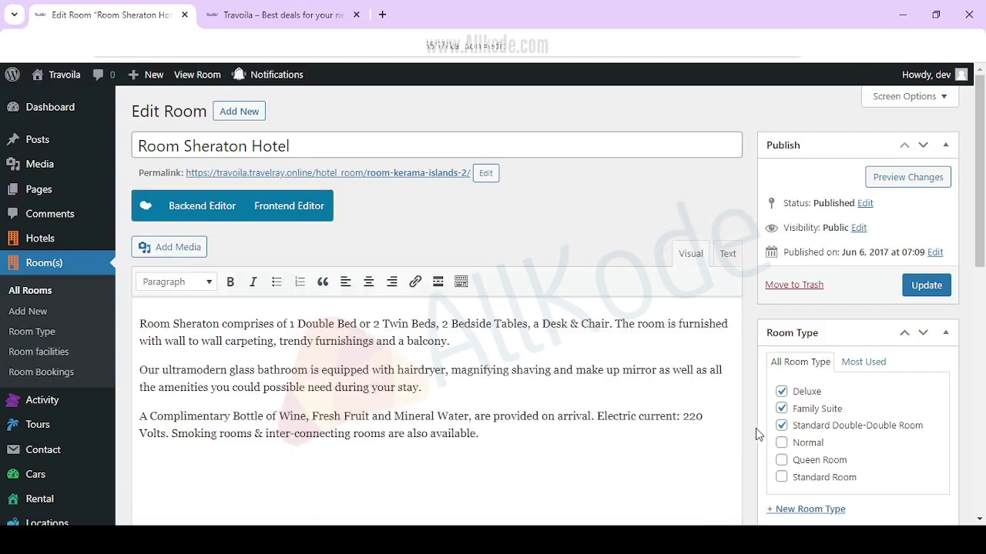
scroll(570, 342, "down", 2)
scroll(767, 311, "down", 4)
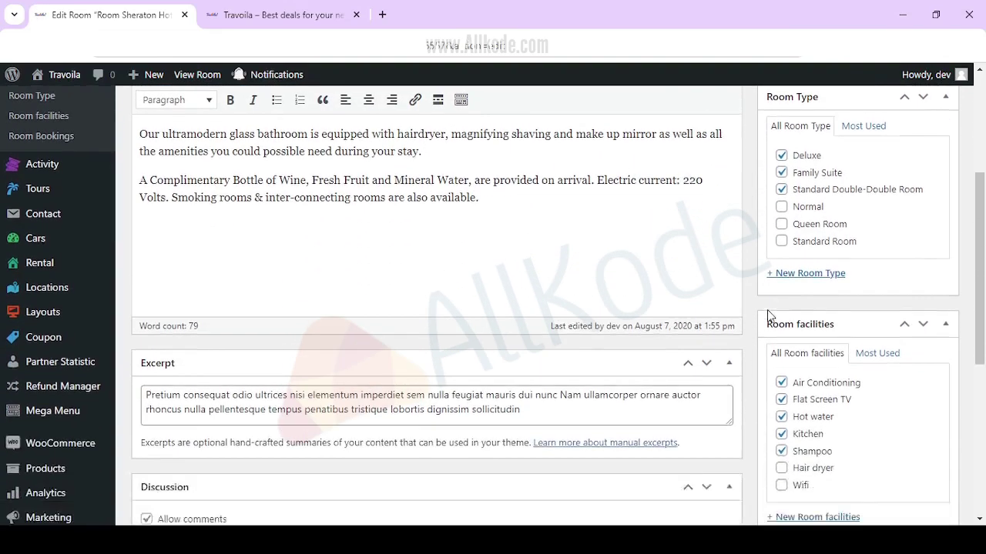
scroll(741, 319, "down", 2)
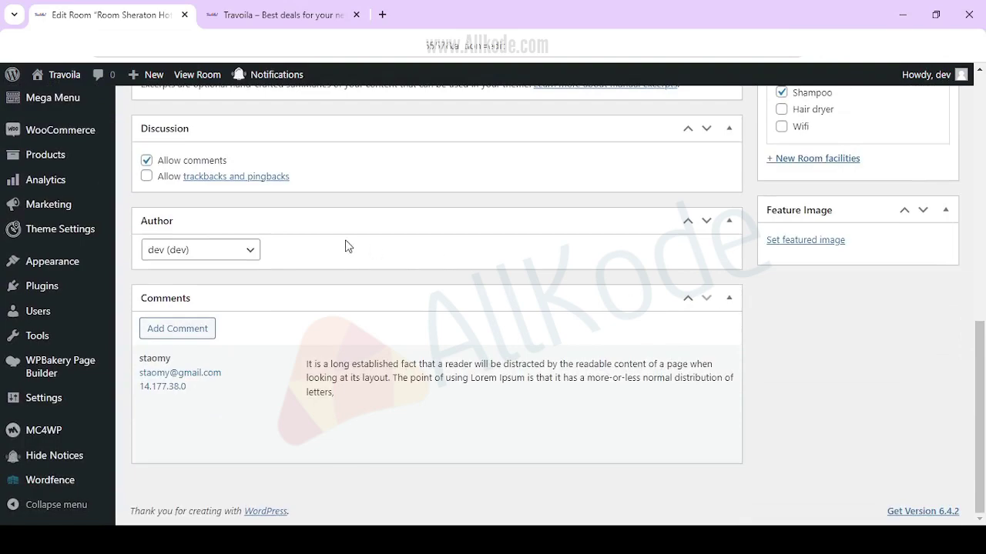
scroll(335, 268, "up", 4)
scroll(335, 265, "up", 4)
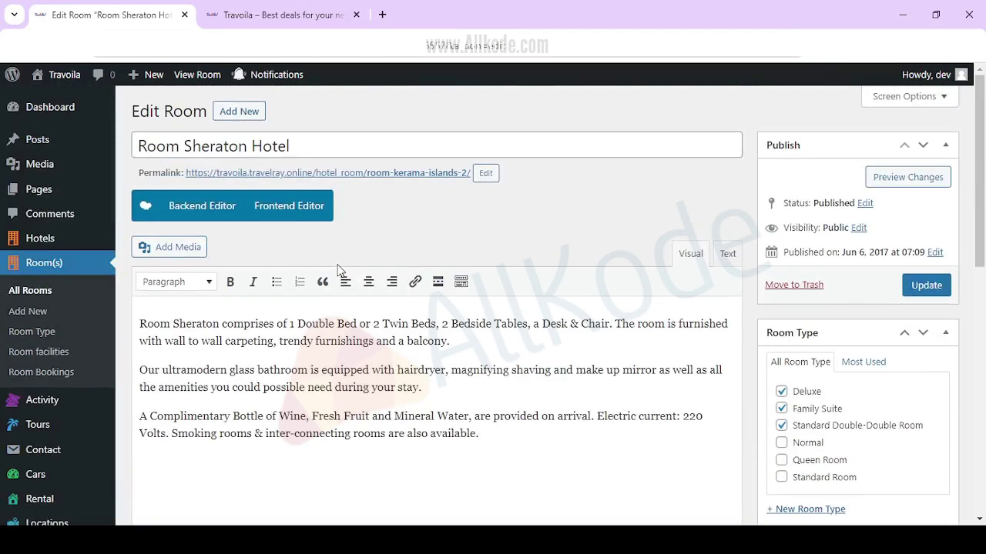
Start a new room via Room(s) > Add New and look over the blank form
left_click(19, 311)
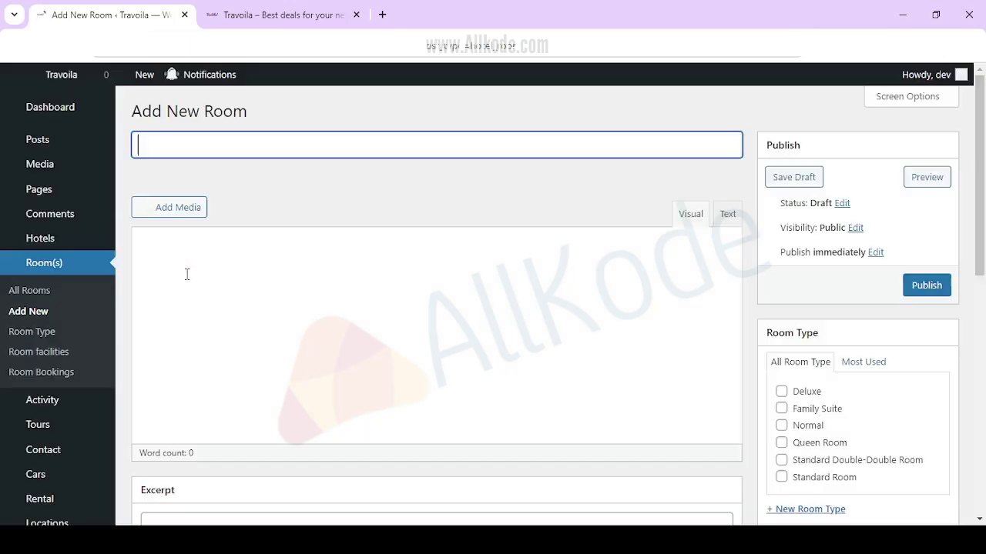
scroll(193, 285, "down", 2)
scroll(194, 285, "down", 5)
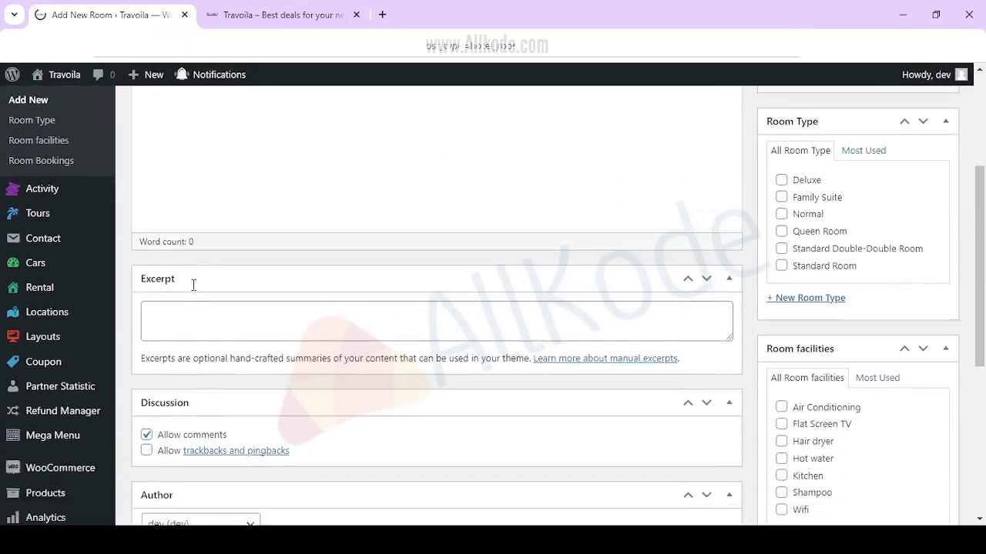
scroll(193, 285, "up", 5)
scroll(193, 285, "up", 2)
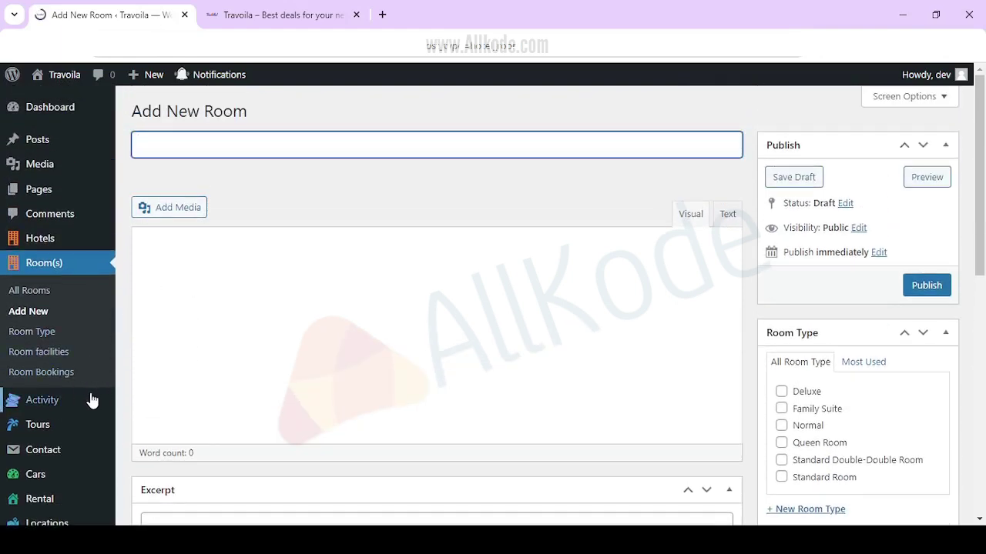
Open the Activity list and sort it by title
left_click(65, 401)
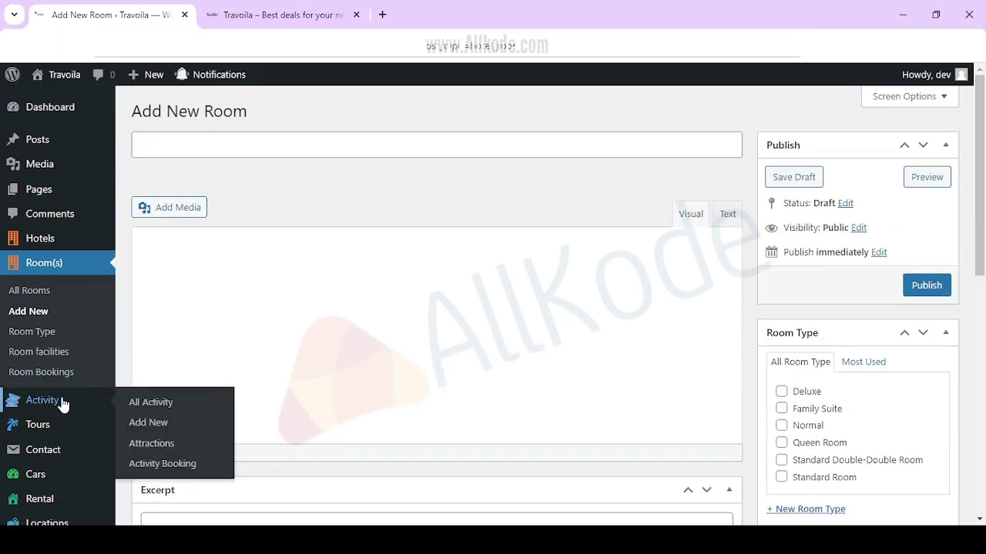
left_click(164, 410)
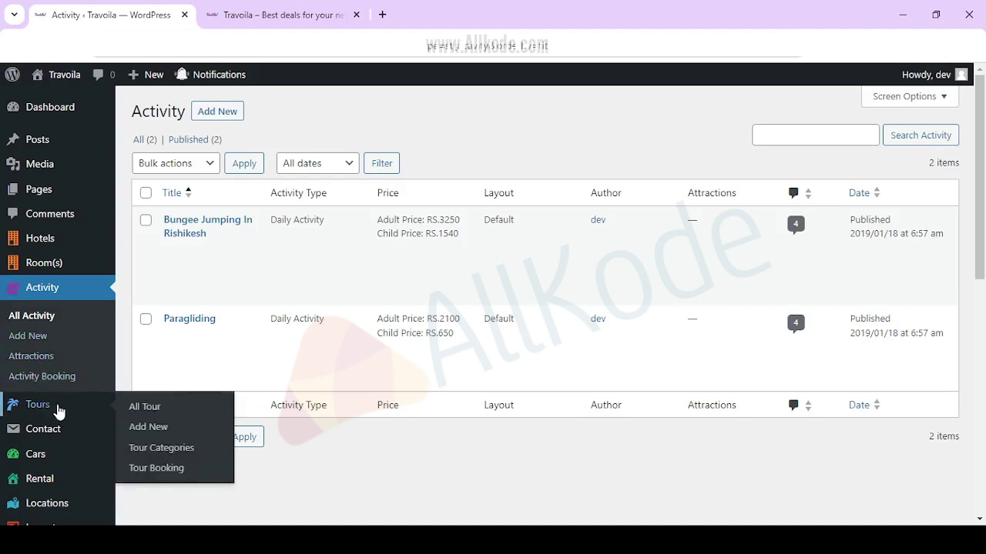
scroll(60, 409, "down", 2)
Browse the Tours, Locations, Coupon, Products and Users sidebar menus
mouse_move(66, 356)
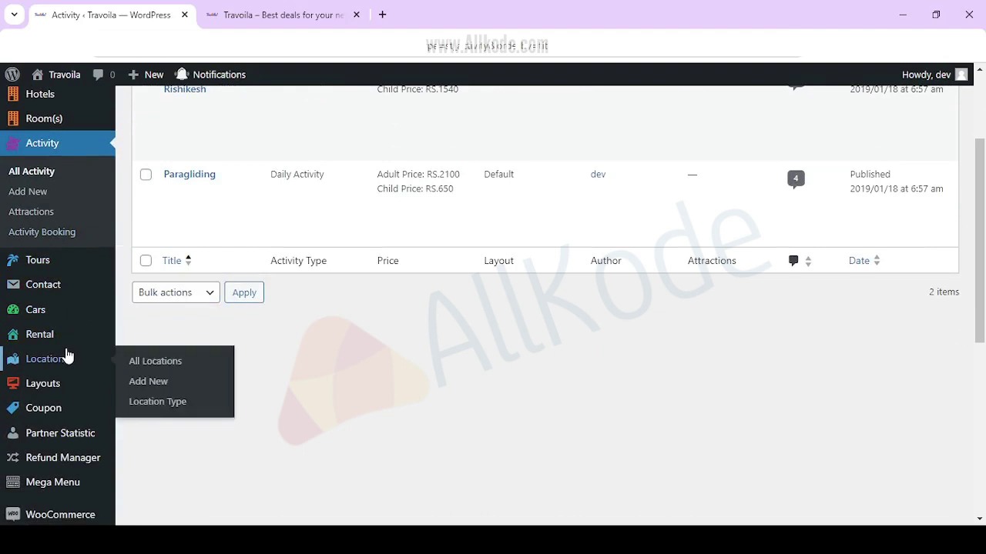
mouse_move(60, 414)
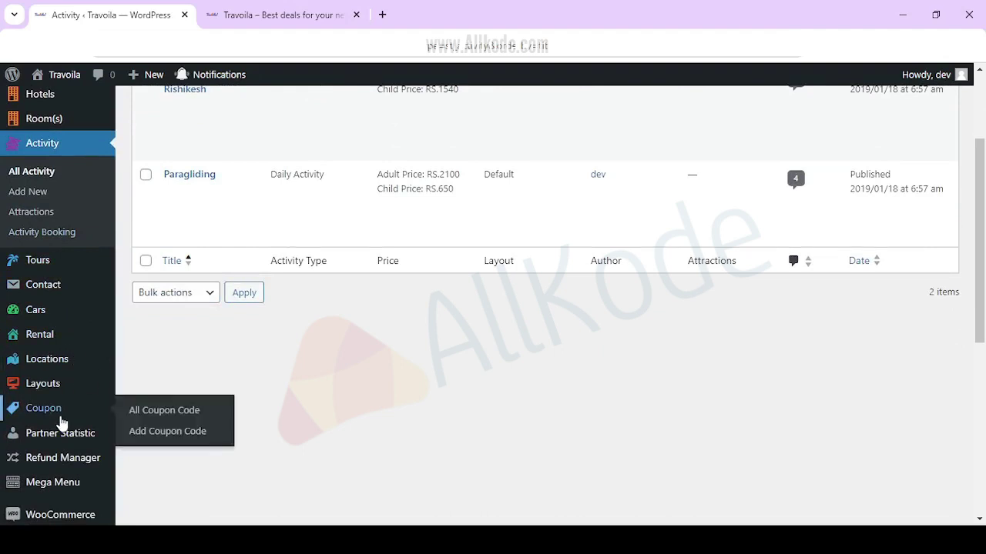
scroll(152, 420, "down", 4)
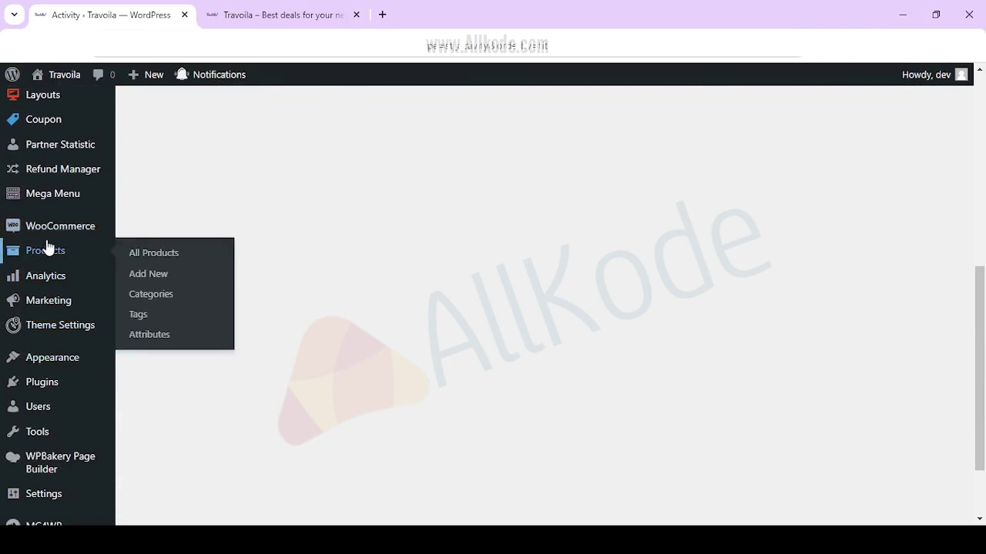
mouse_move(50, 241)
mouse_move(45, 262)
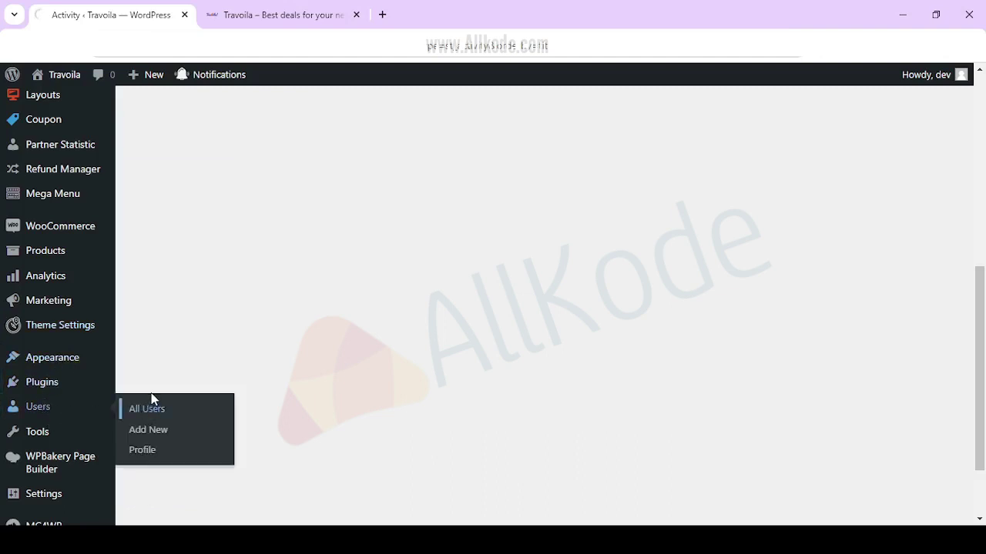
Open All Users, highlight the dev administrator's 6308 posts, and glance at the live site tab
left_click(152, 398)
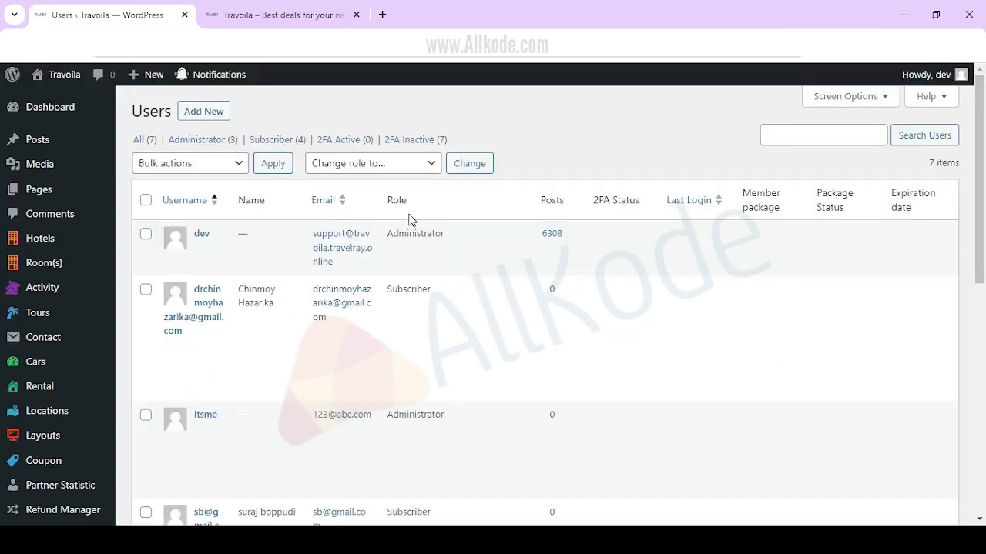
left_click_drag(547, 254, 574, 248)
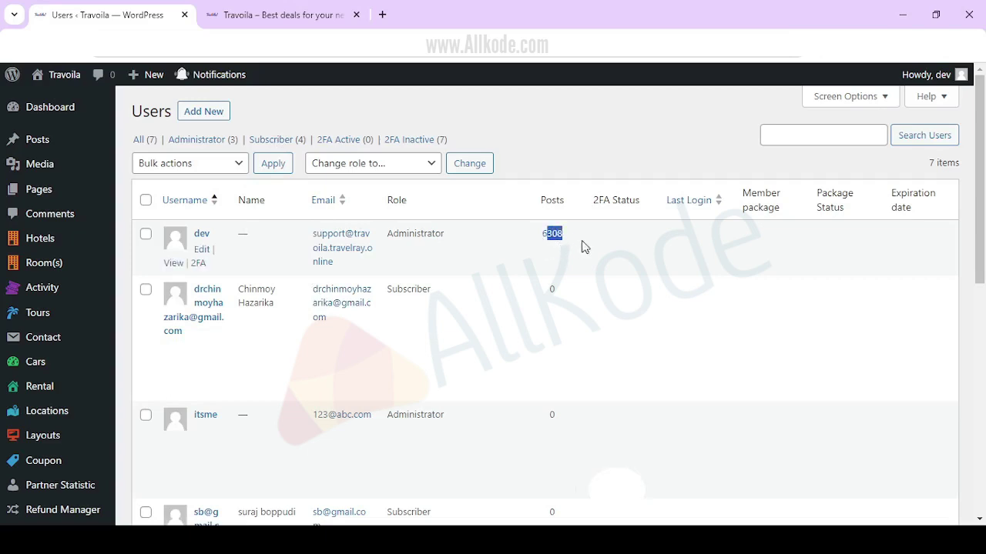
scroll(717, 231, "down", 1)
scroll(770, 246, "up", 1)
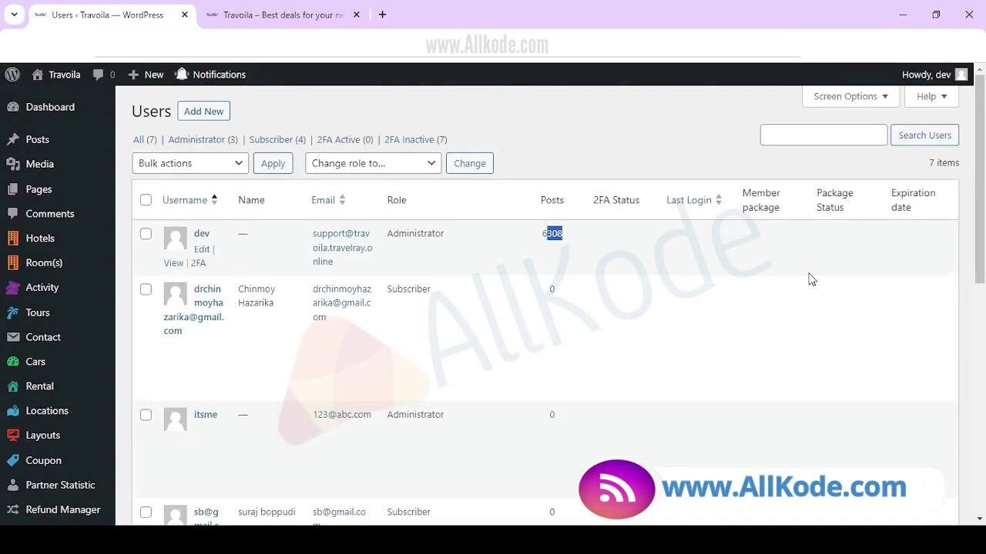
scroll(794, 270, "down", 6)
scroll(766, 281, "up", 6)
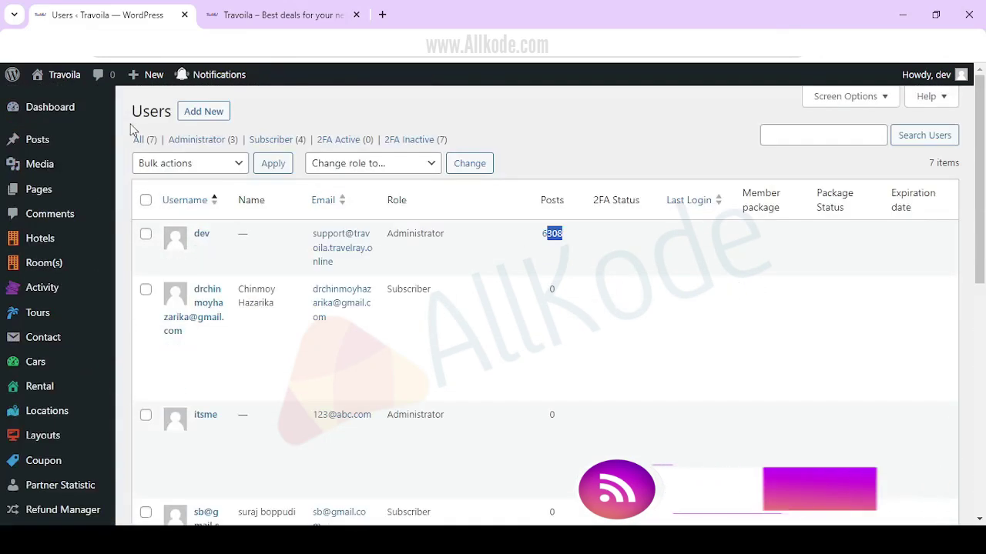
left_click(248, 11)
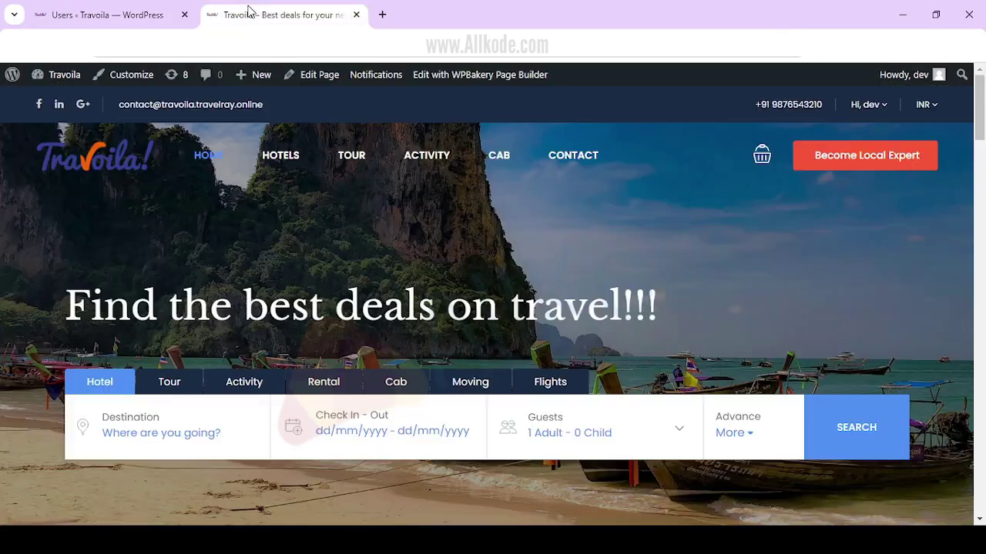
left_click(53, 7)
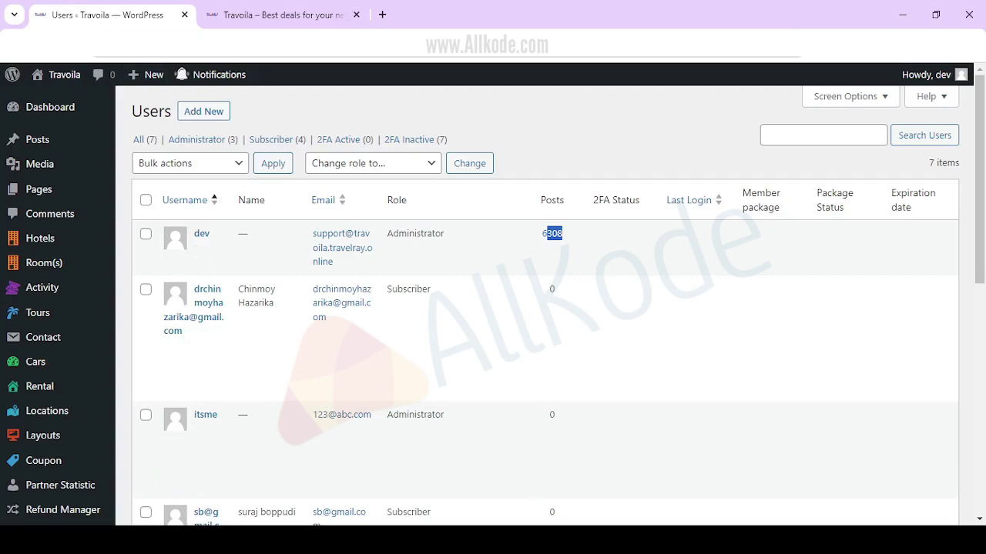